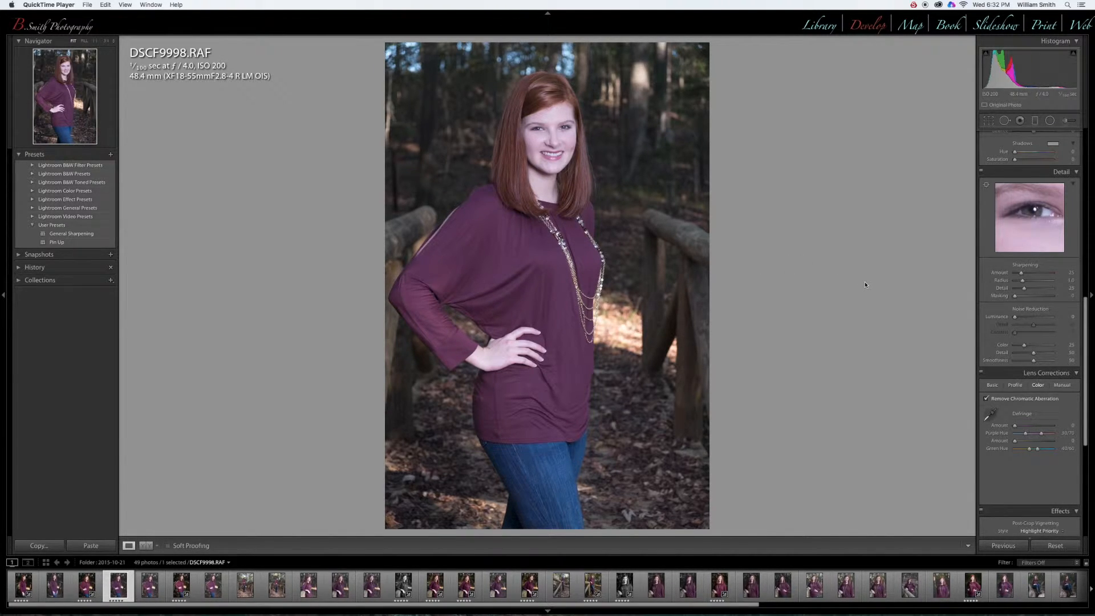
# Set the Tone Curve's point curve to Medium Contrast.
pyautogui.scroll(10, 1004, 267)
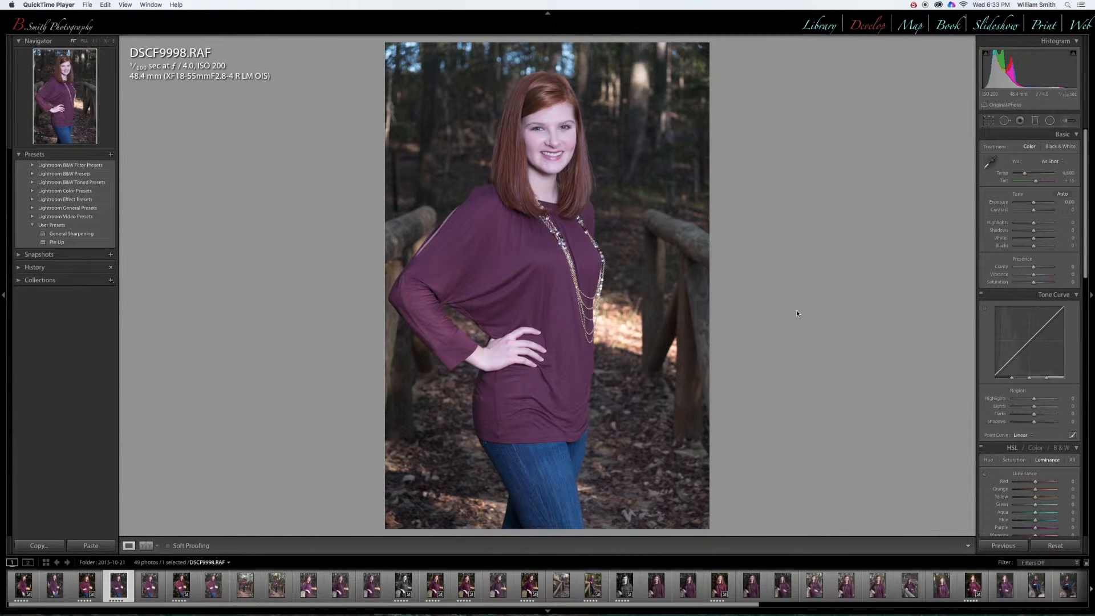
pyautogui.click(1020, 434)
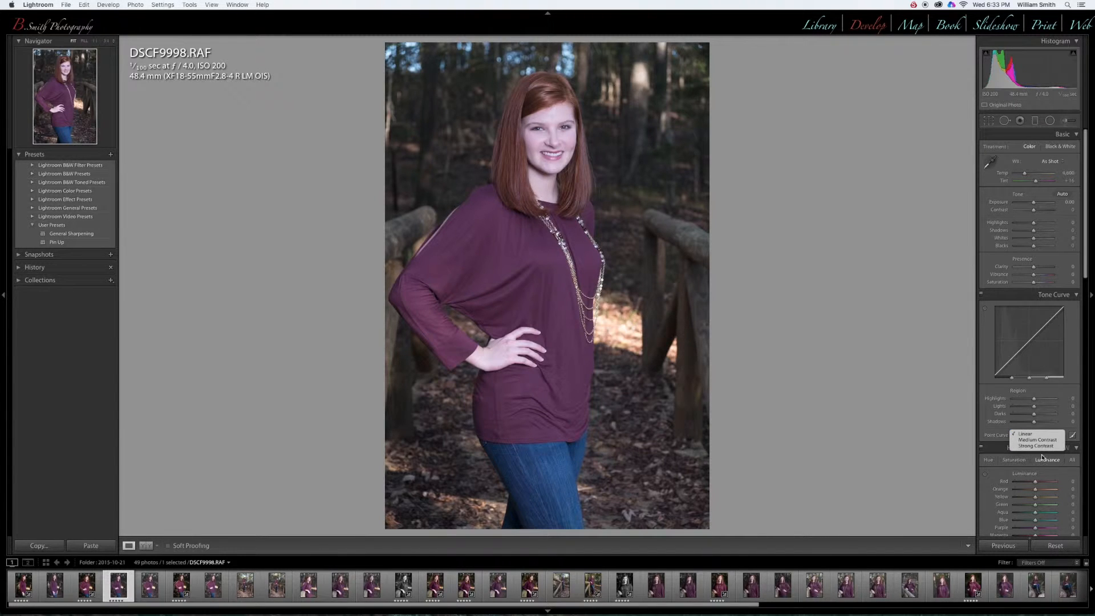
pyautogui.click(1037, 439)
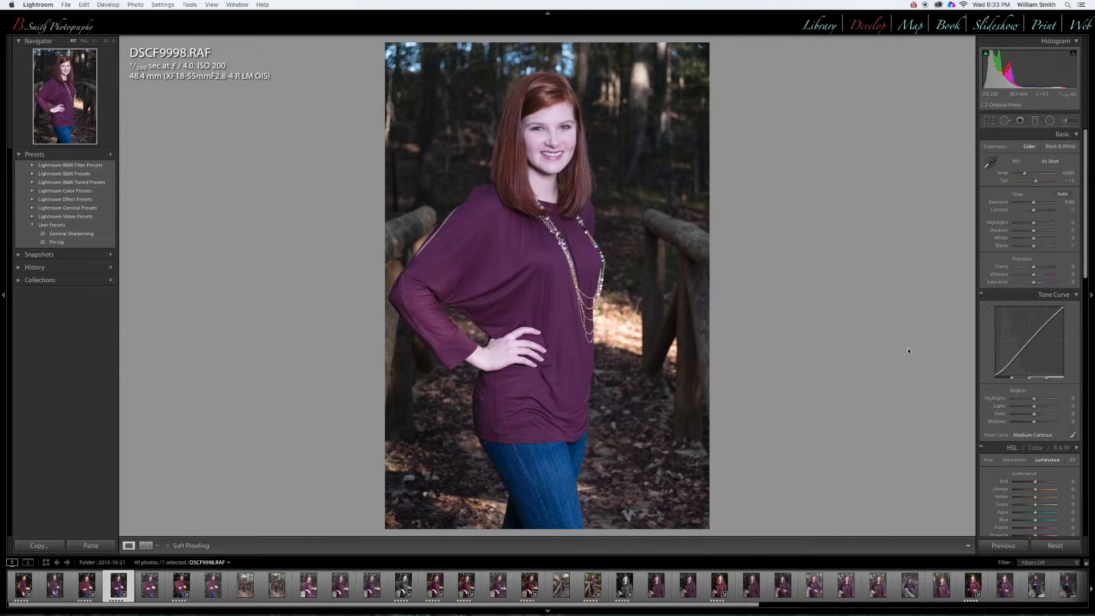
# Compare the portrait before and after the contrast change by switching repeatedly between the original and edited versions.
pyautogui.press('\\')
pyautogui.press('\\')
pyautogui.press('\\')
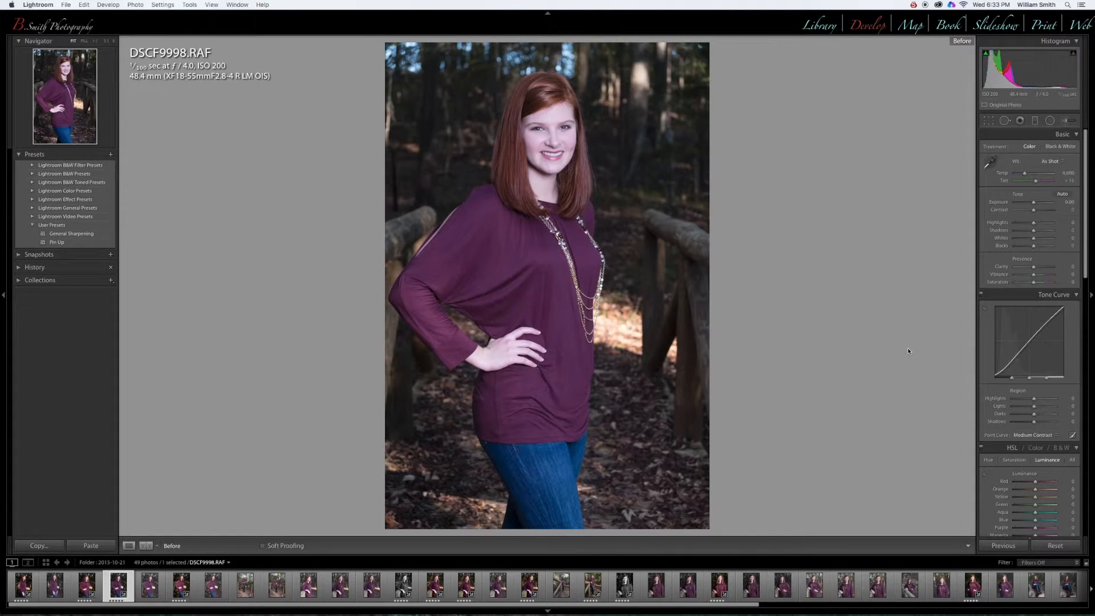
pyautogui.press('\\')
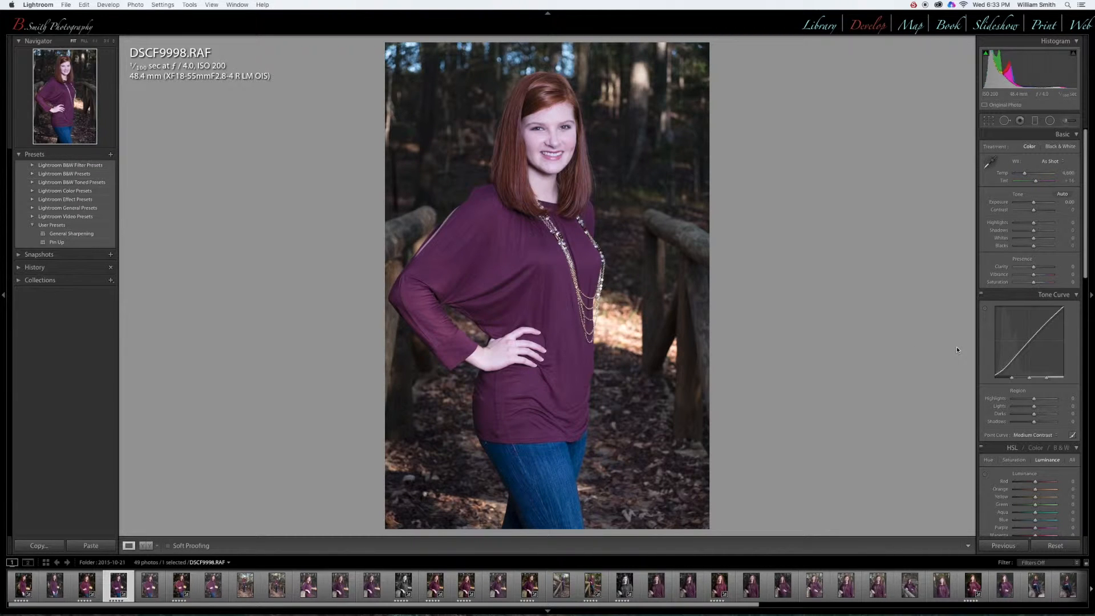
pyautogui.press('\\')
pyautogui.press('\\')
pyautogui.press('\\')
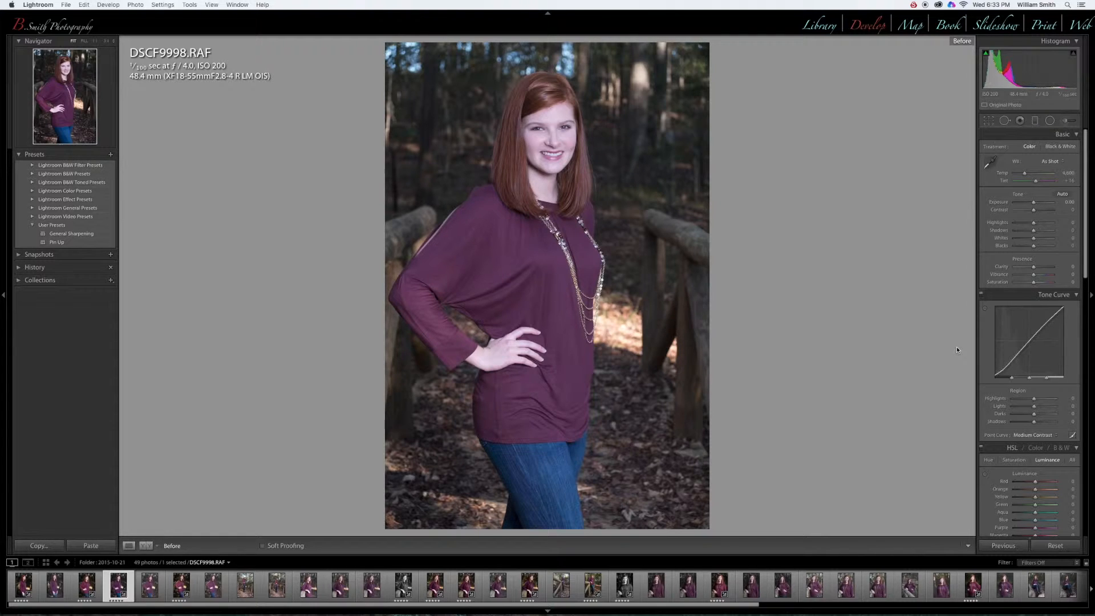
pyautogui.press('\\')
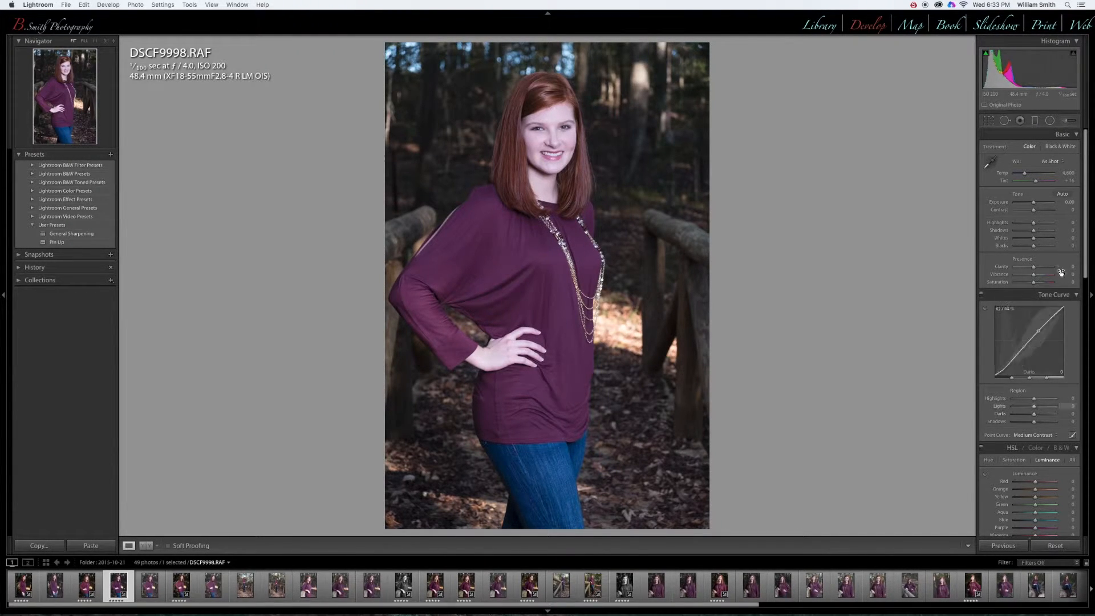
# Lower the Blacks to -11 and raise the white balance Tint to +20.
pyautogui.moveTo(1033, 248); pyautogui.dragTo(1031, 249)
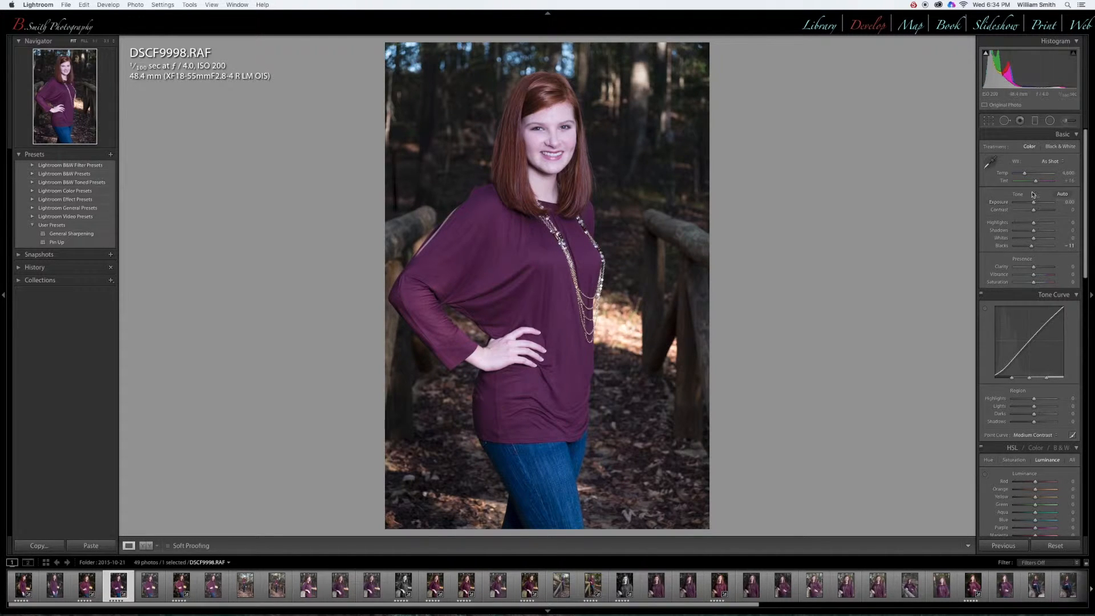
pyautogui.moveTo(1039, 186); pyautogui.dragTo(1037, 184)
# Centre the Detail preview on the subject's eye in the portrait.
pyautogui.scroll(-5, 1030, 207)
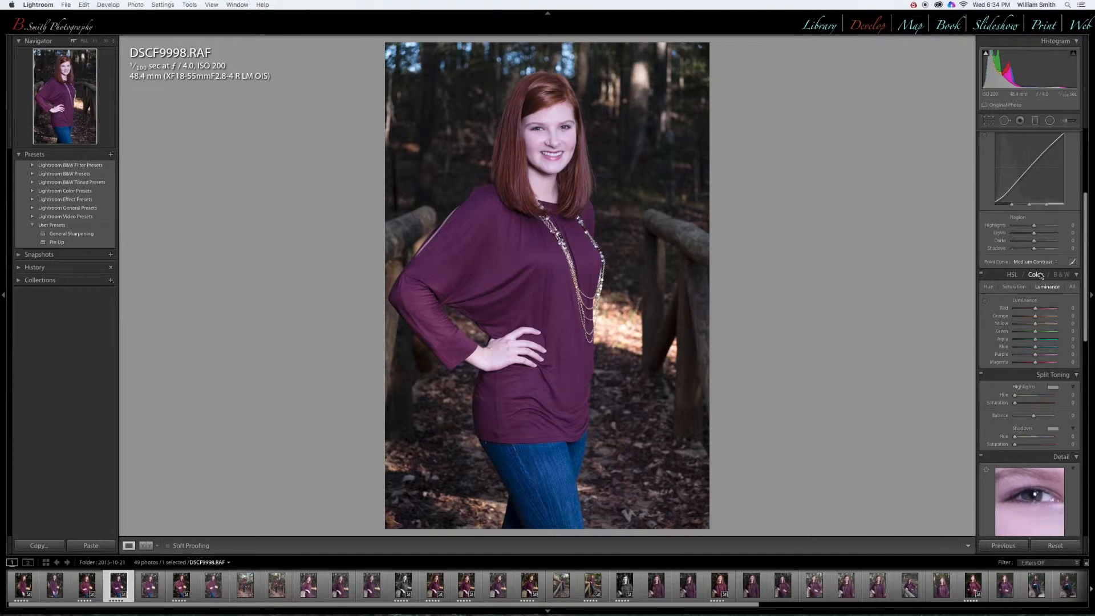
pyautogui.scroll(-6, 1041, 285)
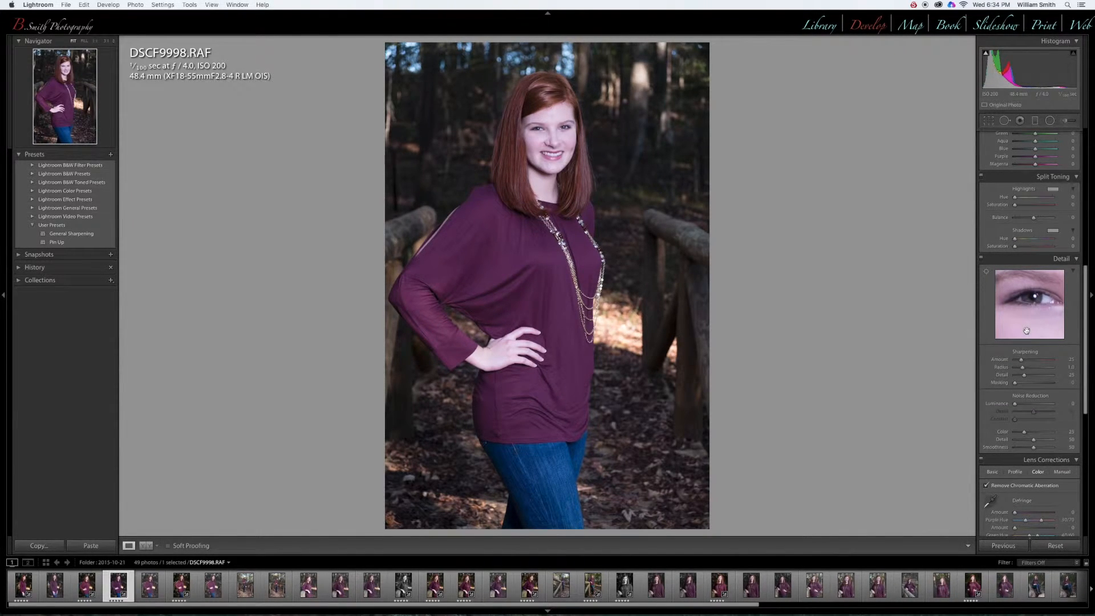
pyautogui.scroll(-1, 1027, 329)
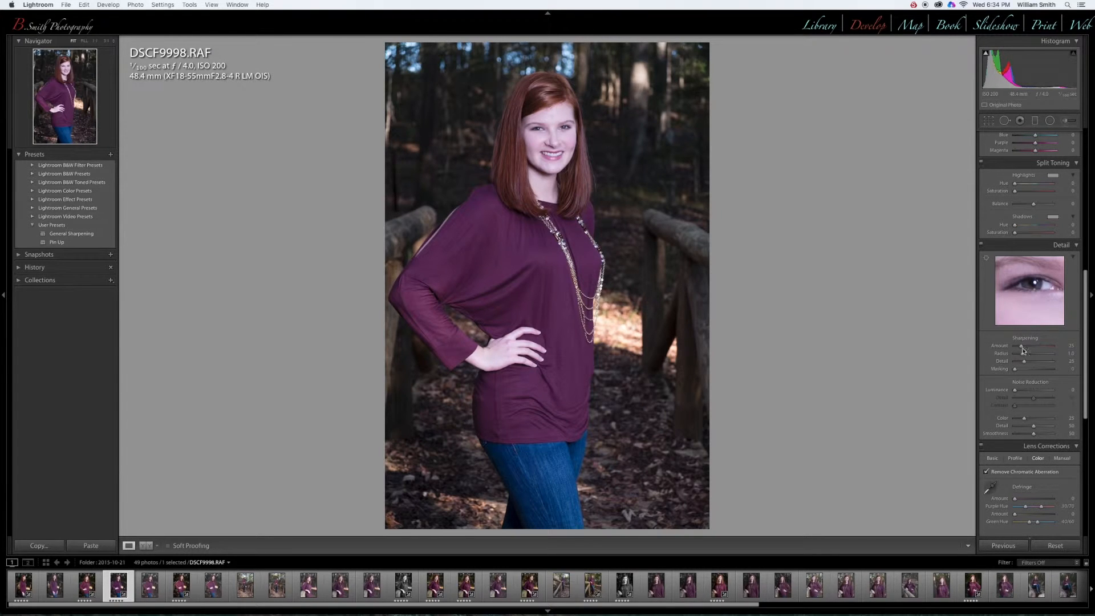
pyautogui.click(986, 259)
pyautogui.click(538, 129)
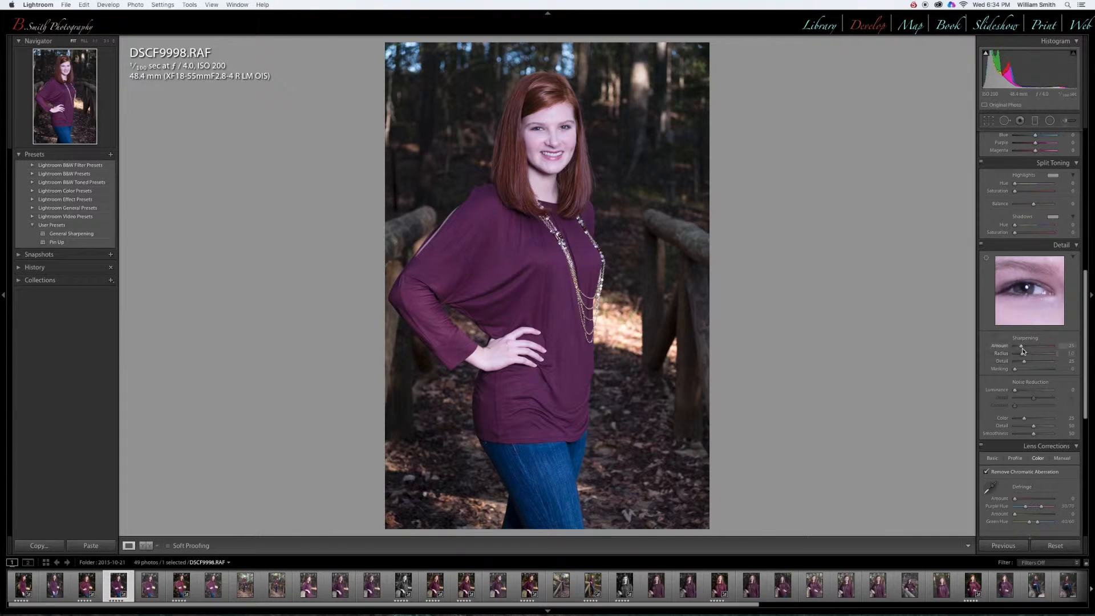
# Raise the sharpening Amount to about 63 and the Masking to about 84, using the black-and-white mask preview to limit sharpening to edges.
pyautogui.moveTo(1021, 348); pyautogui.dragTo(1030, 348)
pyautogui.click(1015, 372)
pyautogui.press('alt')
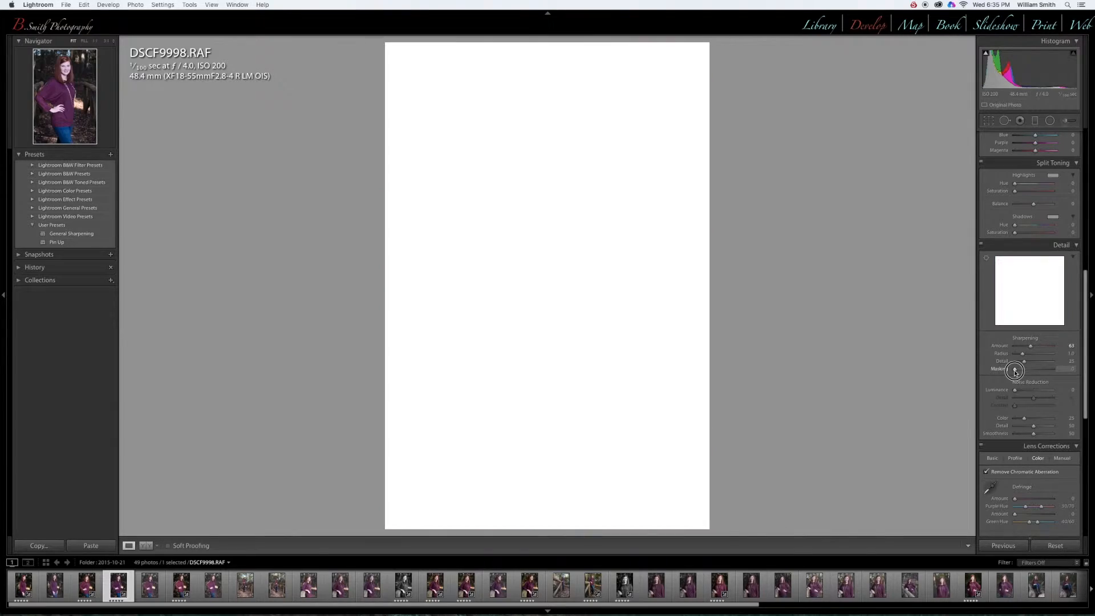
pyautogui.moveTo(1014, 371); pyautogui.dragTo(1047, 371)
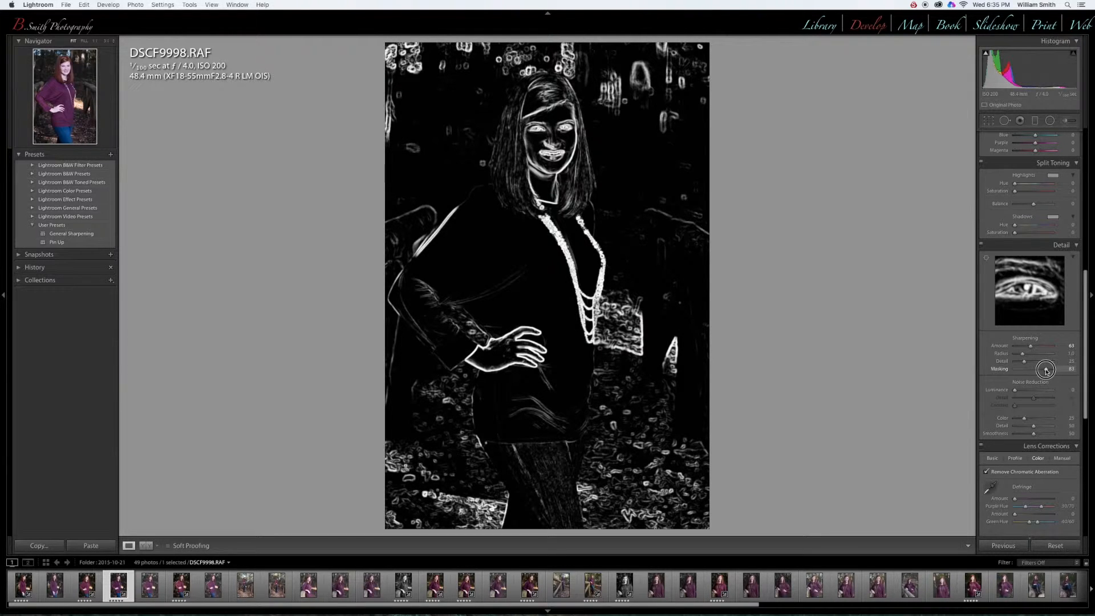
pyautogui.moveTo(1047, 371); pyautogui.dragTo(1047, 371)
pyautogui.moveTo(1046, 370); pyautogui.dragTo(1046, 371)
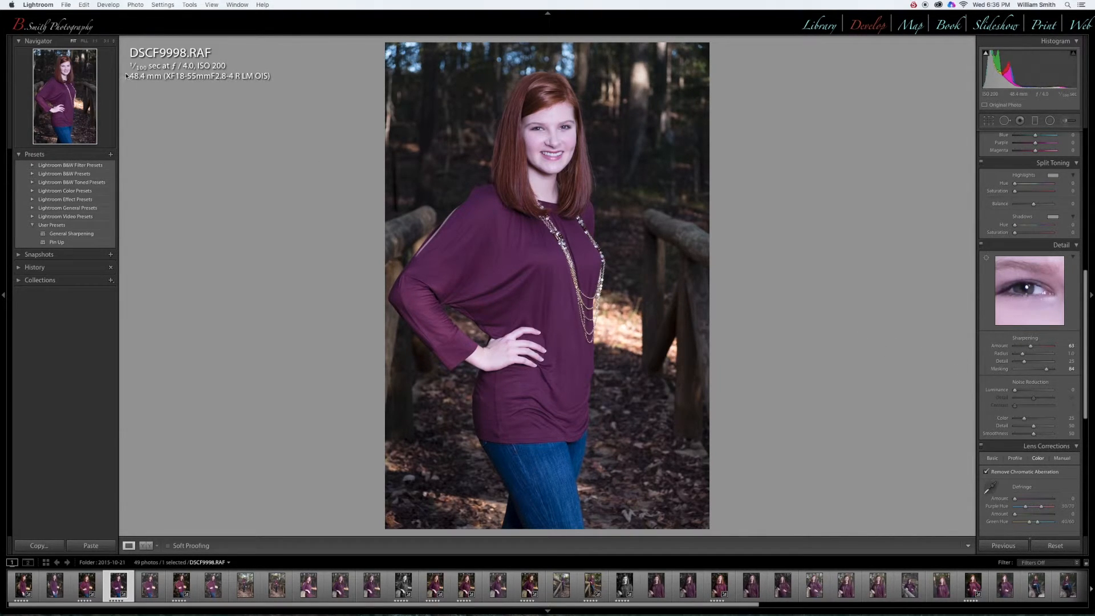
pyautogui.click(109, 5)
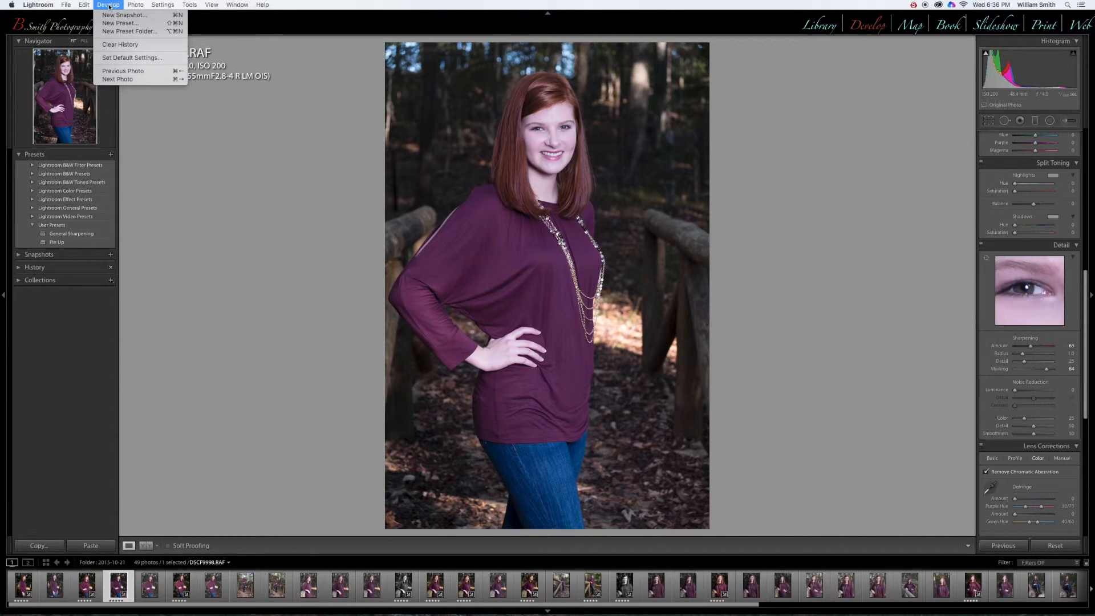
pyautogui.click(120, 23)
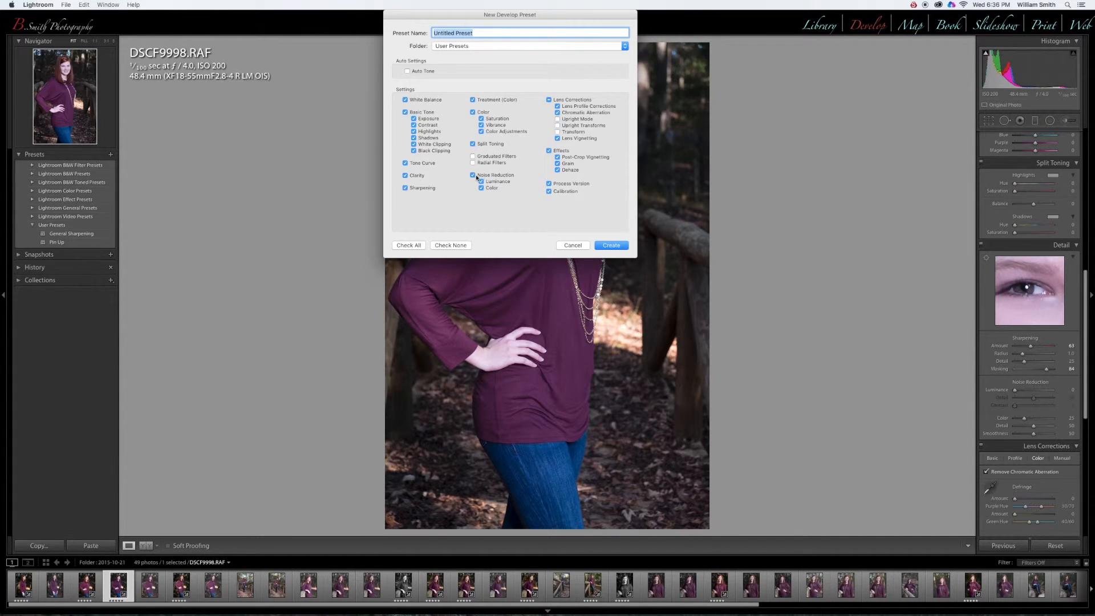
pyautogui.click(446, 246)
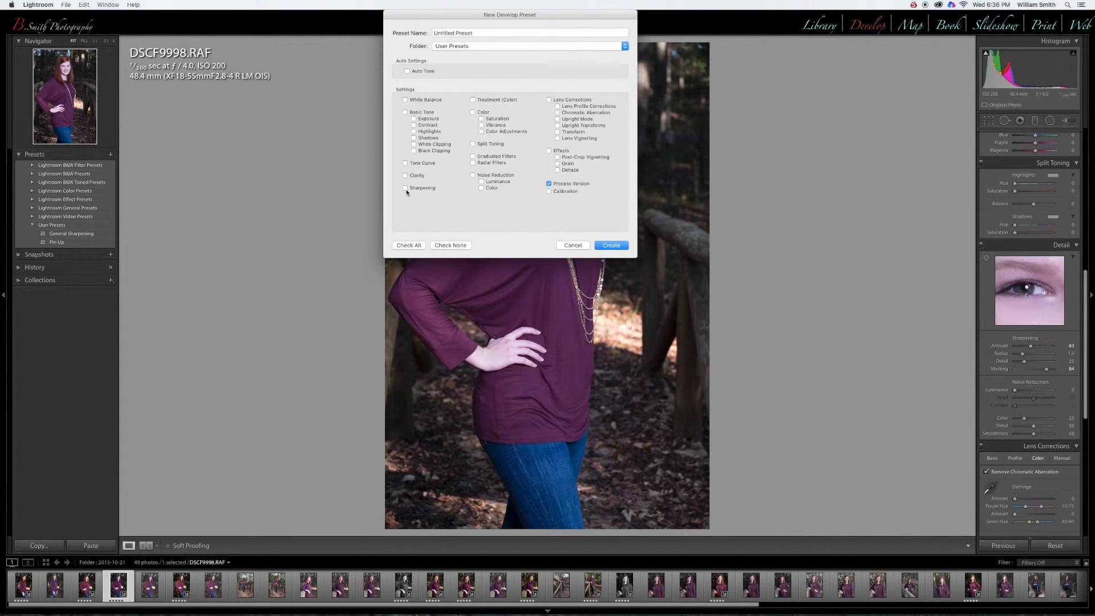
pyautogui.tripleClick(484, 33)
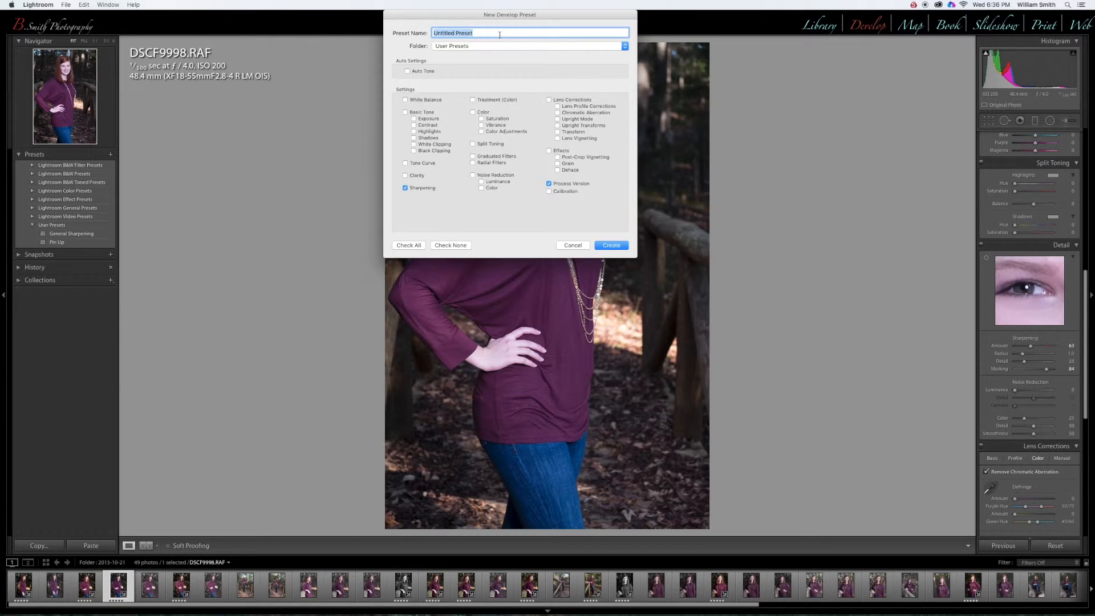
pyautogui.write('Ge')
pyautogui.click(572, 245)
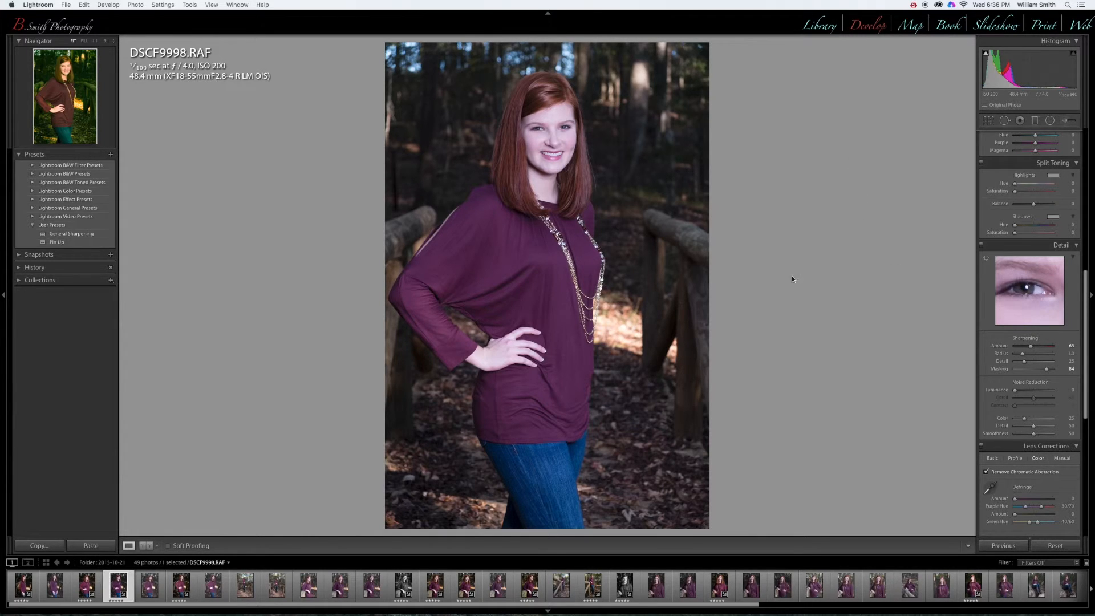
# Apply the General Sharpening user preset and fine-tune its Masking with the black-and-white mask preview.
pyautogui.click(74, 233)
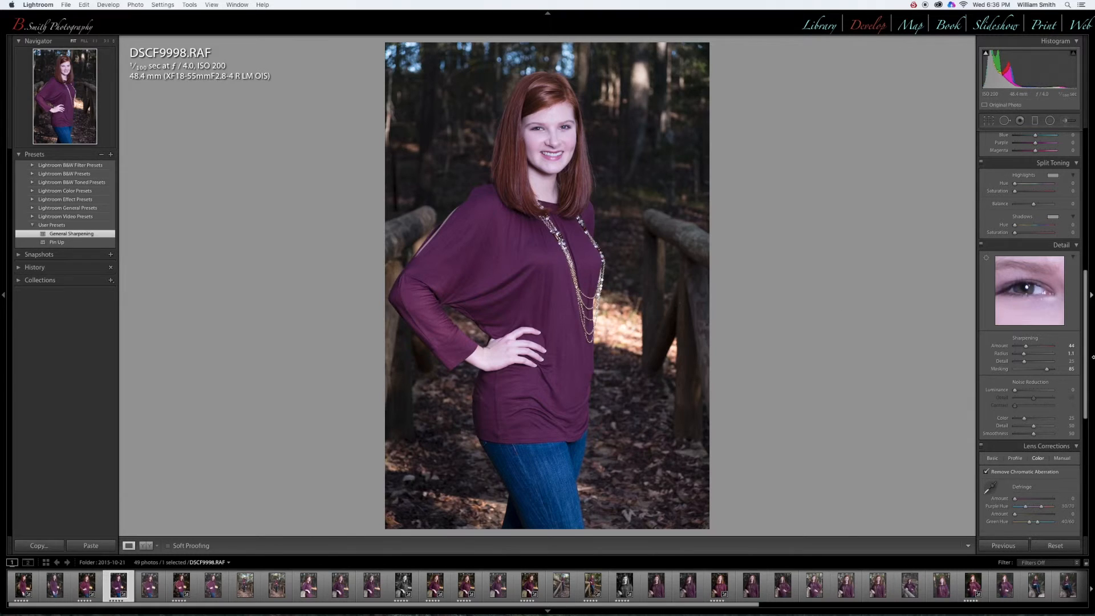
pyautogui.moveTo(1047, 369); pyautogui.dragTo(1048, 371)
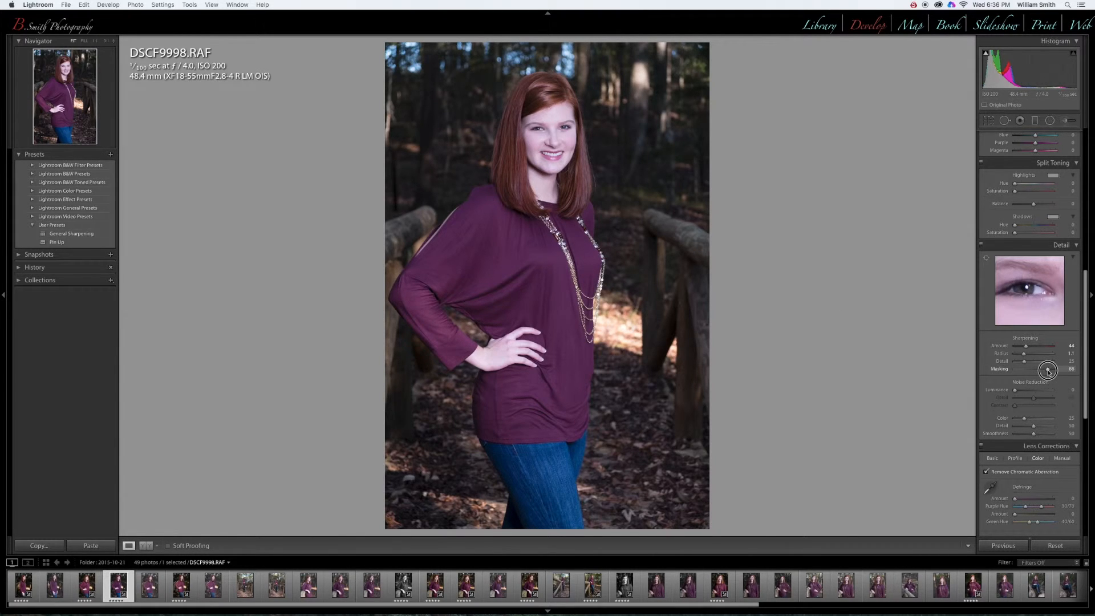
pyautogui.keyDown('alt'); pyautogui.click(1048, 372); pyautogui.keyUp('alt')
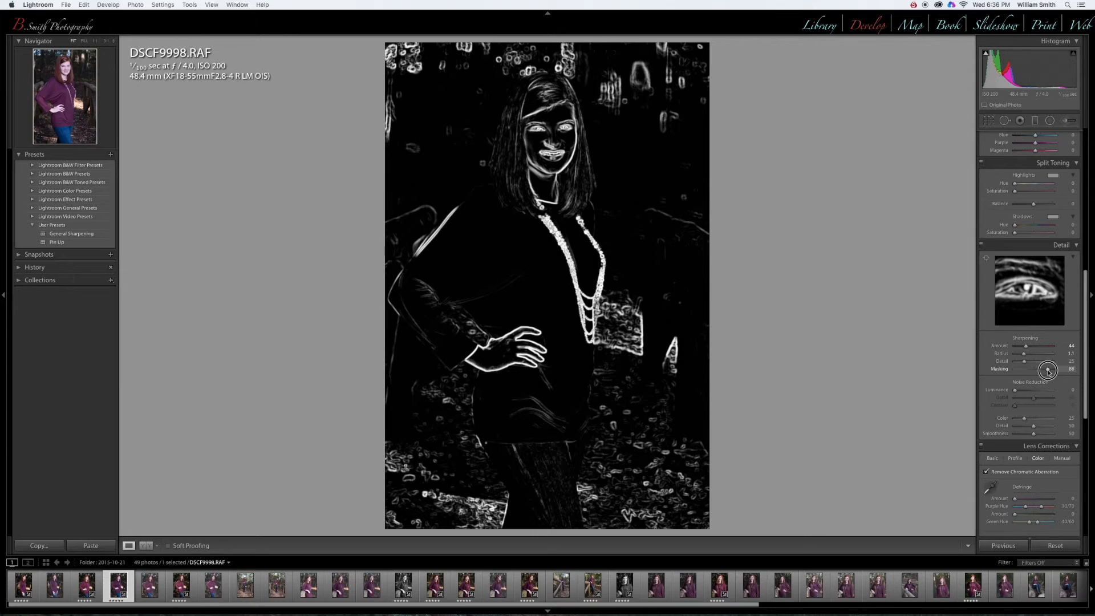
pyautogui.moveTo(1048, 371); pyautogui.dragTo(1048, 371)
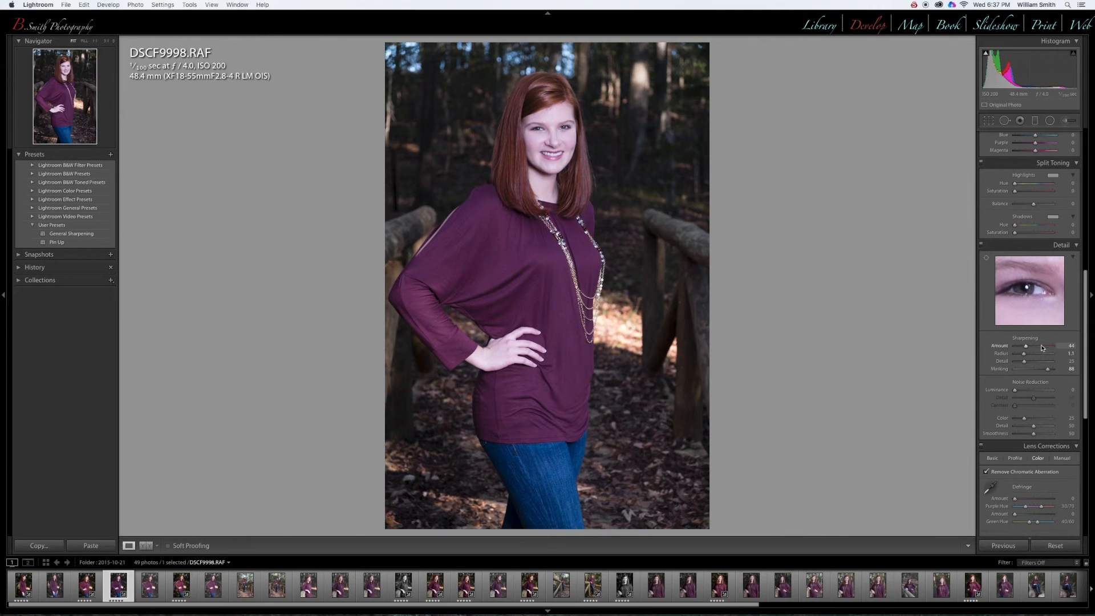
pyautogui.scroll(10, 1016, 306)
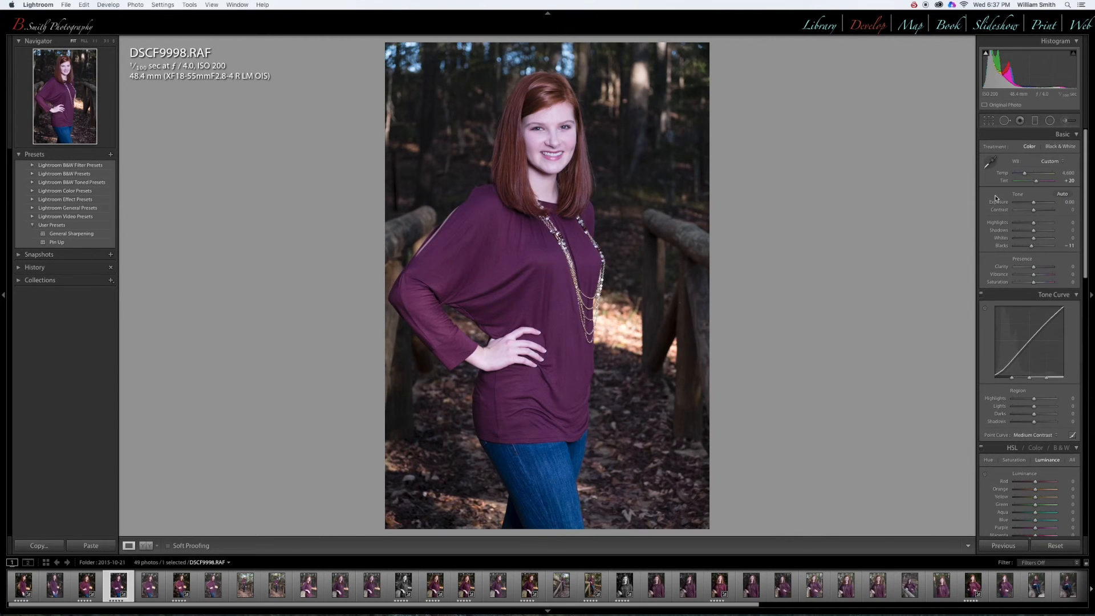